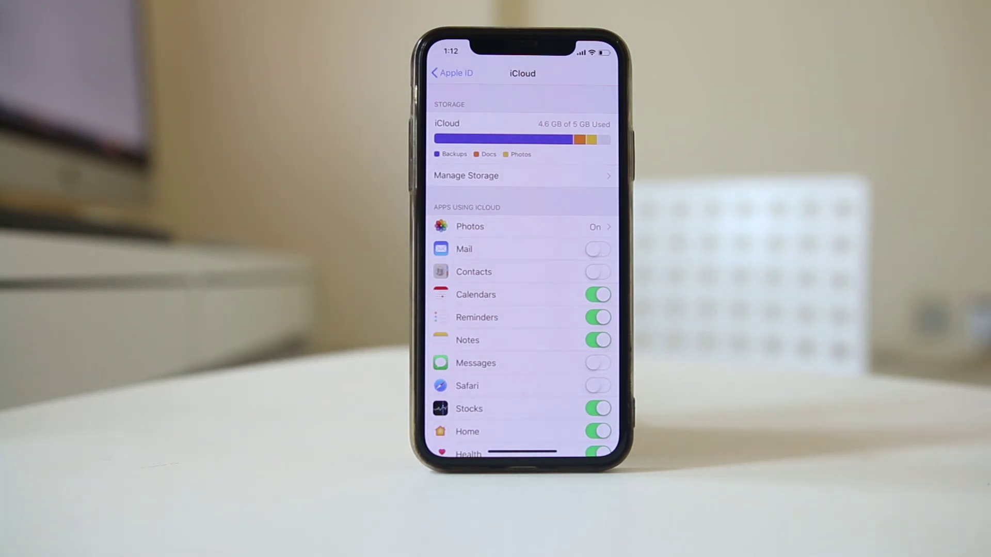
# Delete WhatsApp Messenger's data from Manage Storage, bringing iCloud usage to 4.3 of 5 GB.
pyautogui.click(607, 176)
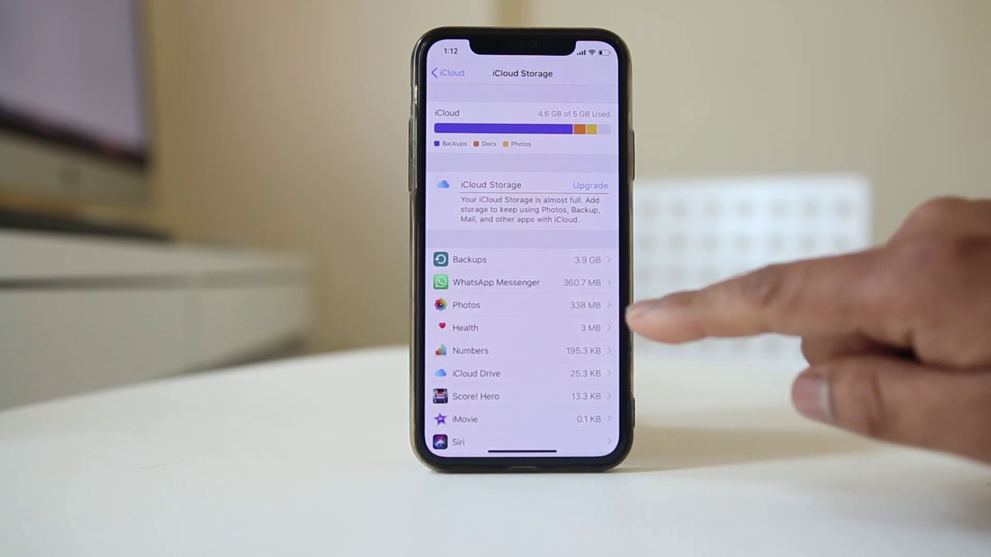
pyautogui.click(495, 282)
pyautogui.click(523, 170)
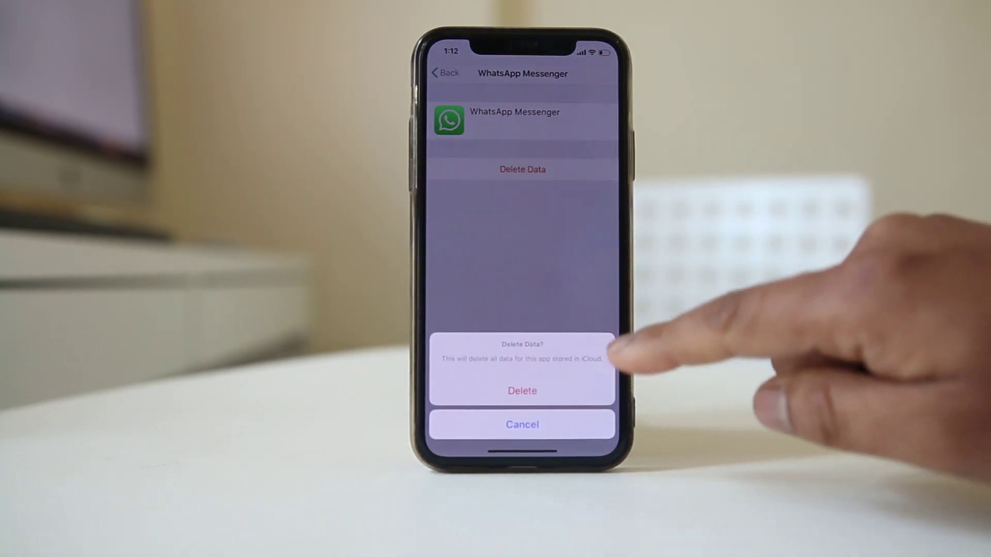
pyautogui.click(542, 390)
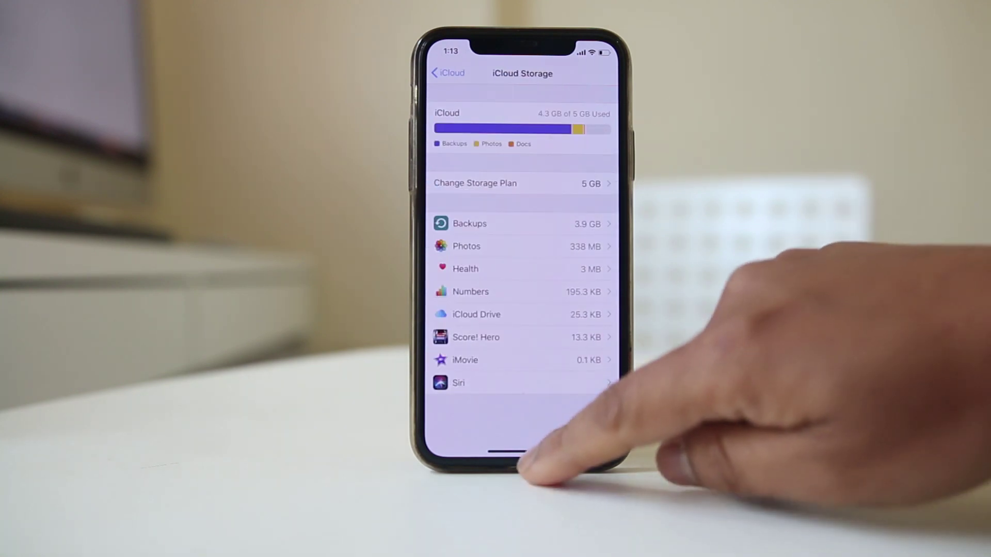
# Go to the home screen and launch WhatsApp from a later app page.
pyautogui.moveTo(531, 453); pyautogui.dragTo(553, 333)
pyautogui.moveTo(586, 376); pyautogui.dragTo(531, 353)
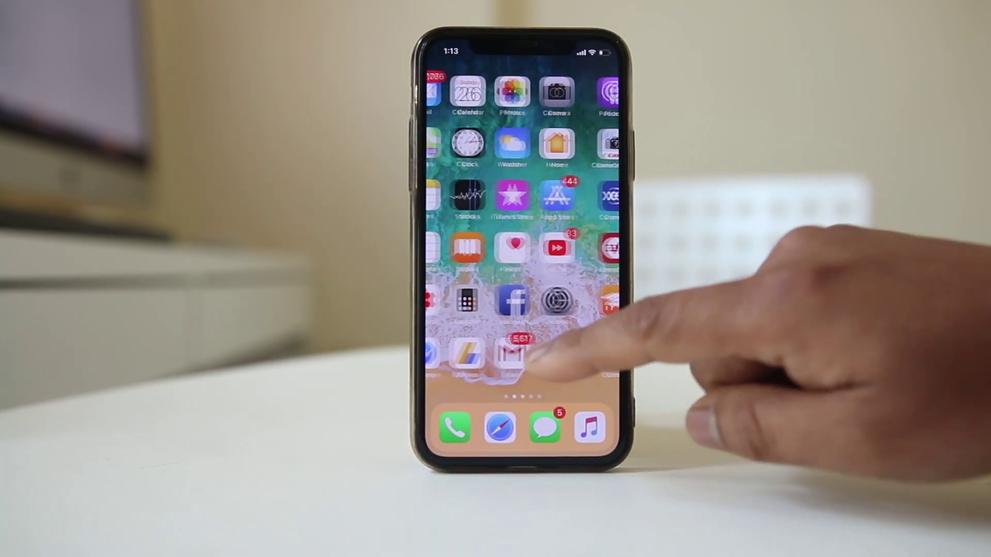
pyautogui.moveTo(597, 327)
pyautogui.mouseDown()
pyautogui.moveTo(542, 352)
pyautogui.moveTo(564, 354)
pyautogui.moveTo(498, 298)
pyautogui.mouseUp()
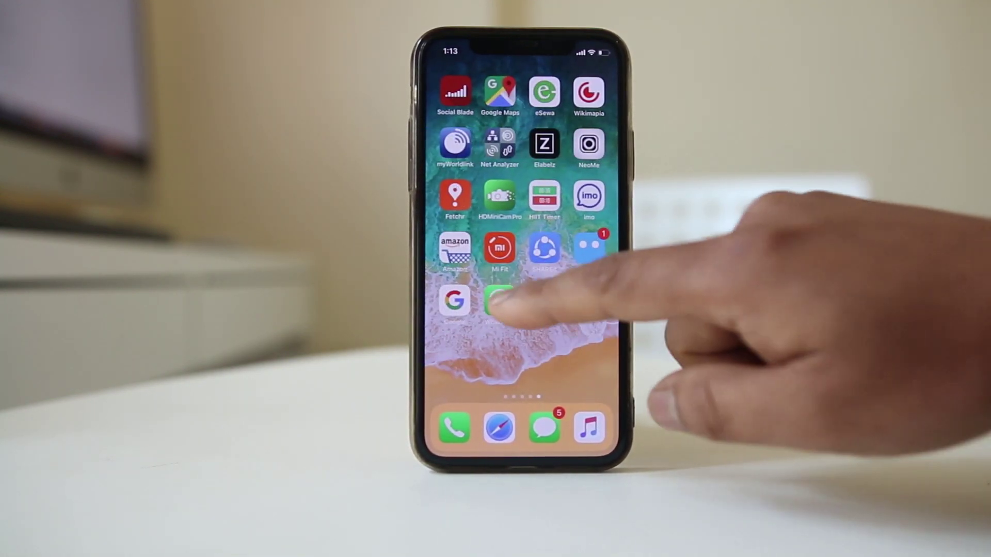
pyautogui.click(507, 300)
# Start a WhatsApp chat backup to iCloud with Back Up Now under Chats > Chat Backup.
pyautogui.click(542, 284)
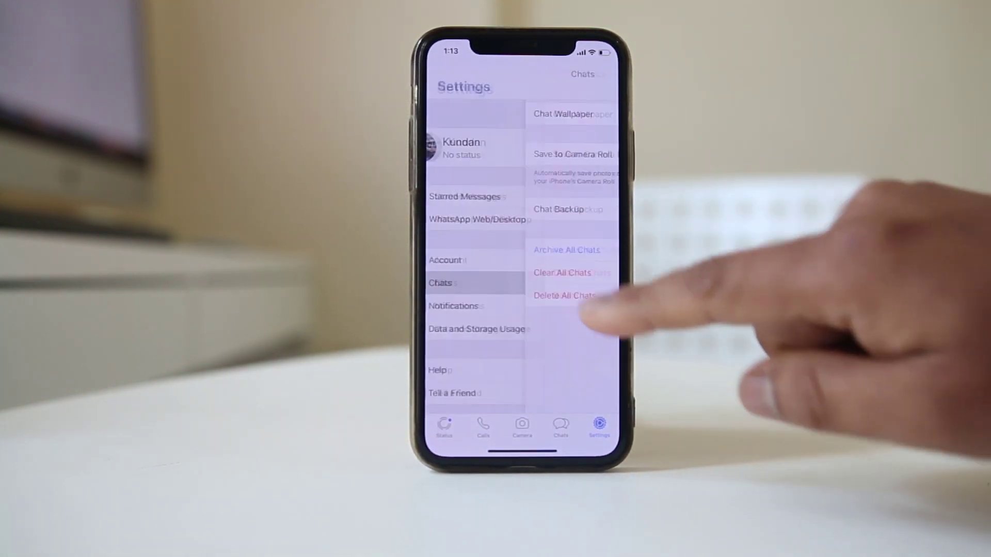
pyautogui.click(551, 211)
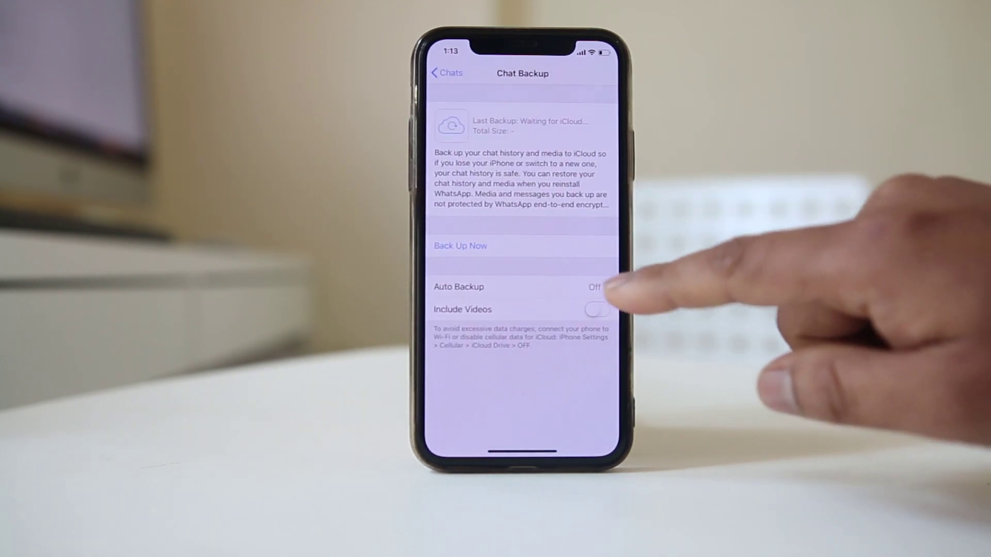
pyautogui.click(499, 244)
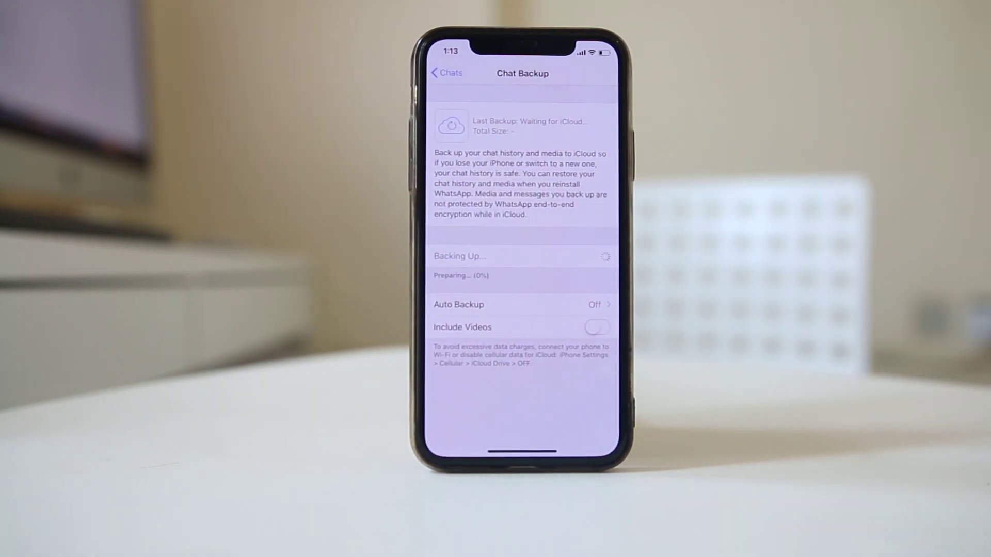